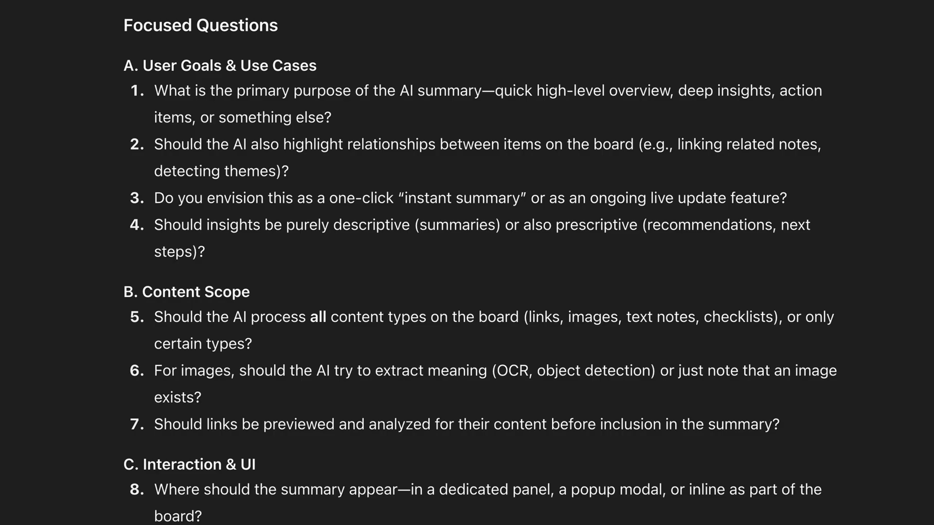
Send numbered answers 1–15, choosing a dedicated panel, per-board scope, API and on-demand summaries.
{"action": "scroll", "coordinate": [480, 263], "scroll_direction": "down", "scroll_amount": 1}
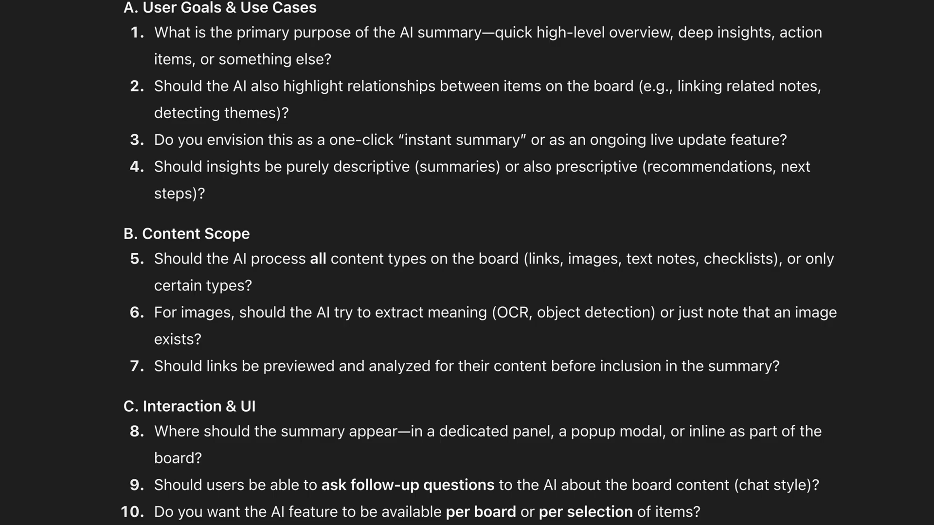
{"action": "scroll", "coordinate": [479, 260], "scroll_direction": "down", "scroll_amount": 2}
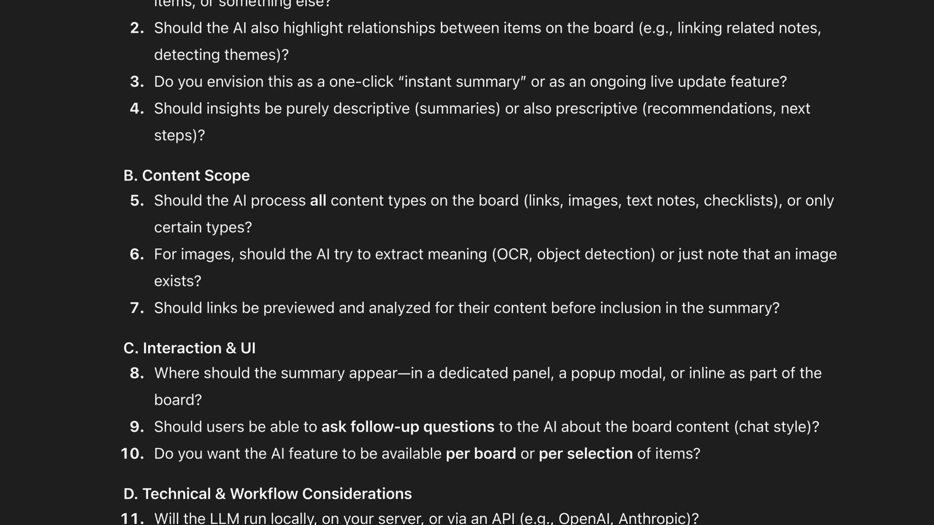
{"action": "scroll", "coordinate": [479, 263], "scroll_direction": "down", "scroll_amount": 2}
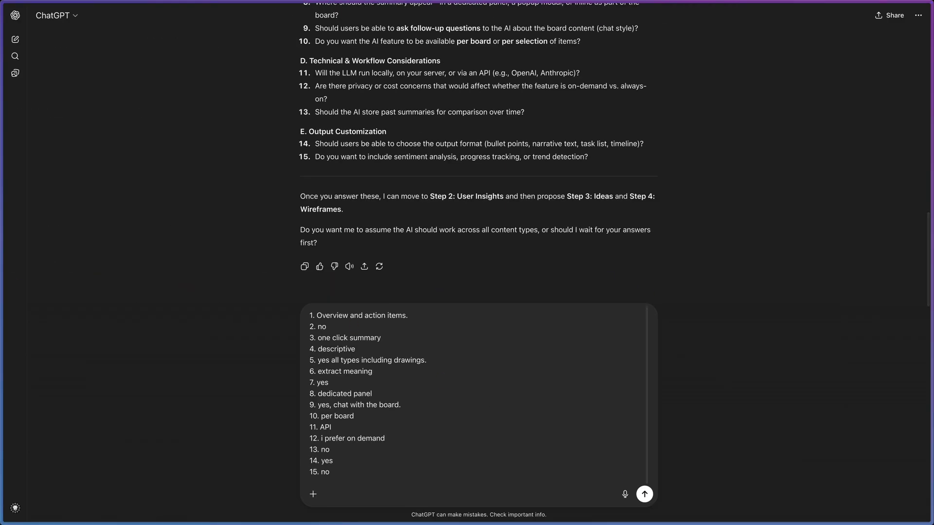
{"action": "left_click", "coordinate": [645, 495]}
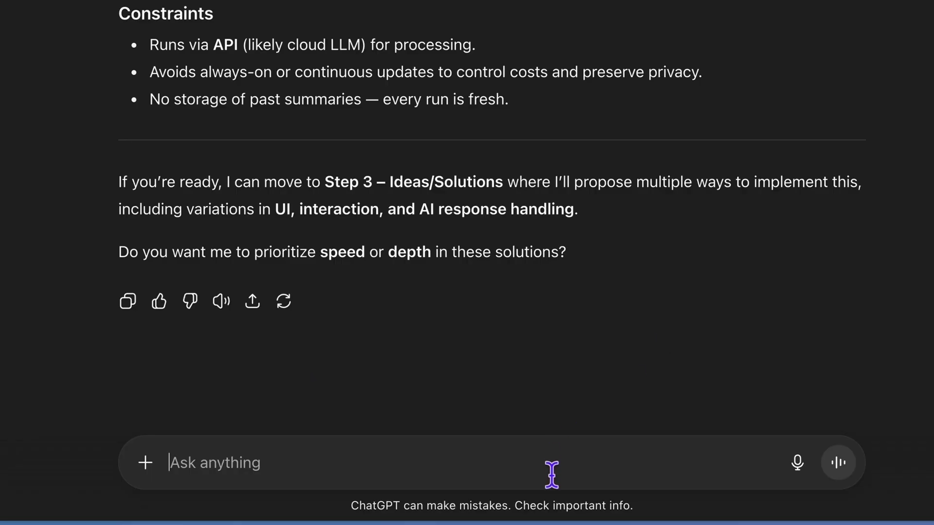
Ask ChatGPT what it means by choosing speed or depth.
{"action": "type", "text": "what do you mean speed or depth?"}
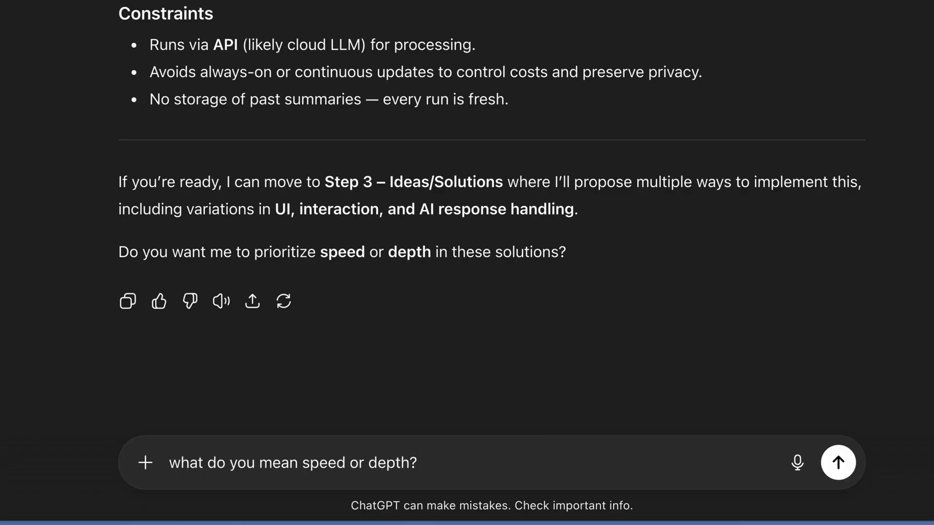
{"action": "key", "text": "Return"}
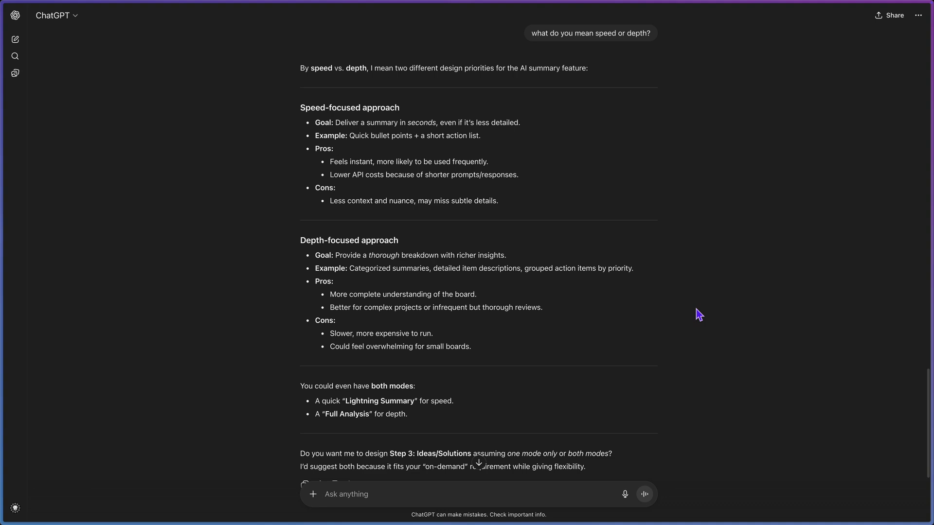
{"action": "scroll", "coordinate": [699, 314], "scroll_direction": "down", "scroll_amount": 2}
Reply 'let's go with speed' and review the resulting Step 3 ideas.
{"action": "left_click", "coordinate": [530, 493]}
{"action": "type", "text": "let's go with speed"}
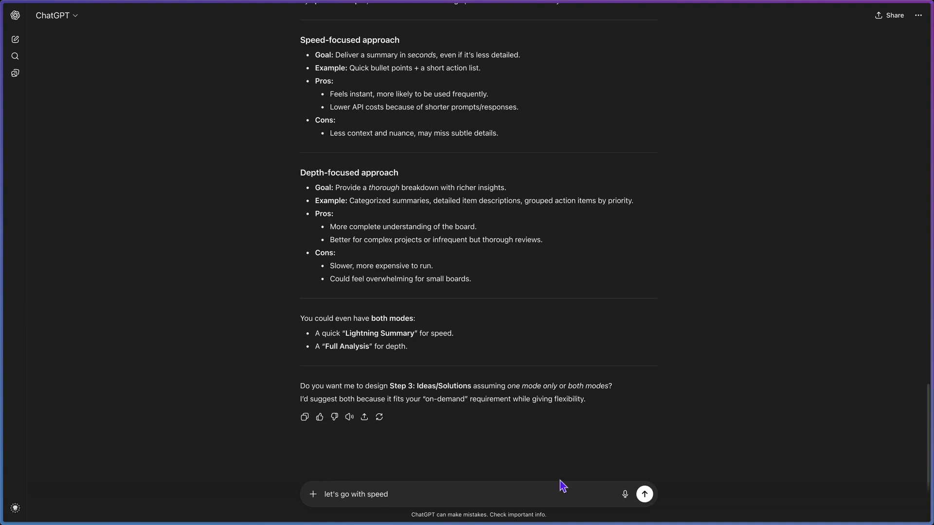
{"action": "left_click", "coordinate": [643, 495]}
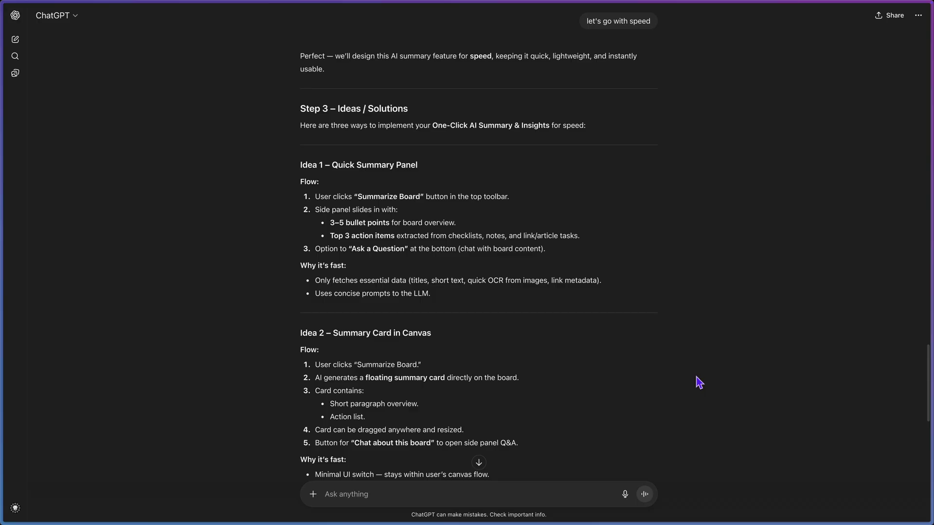
{"action": "scroll", "coordinate": [699, 383], "scroll_direction": "down", "scroll_amount": 5}
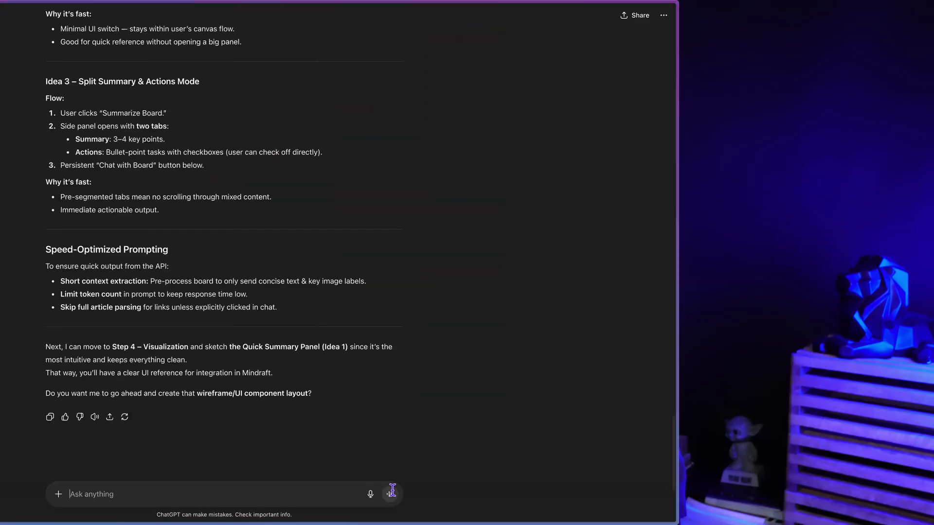
Ask ChatGPT's agent to build a stakeholder presentation explaining the different design options.
{"action": "type", "text": "create a pre"}
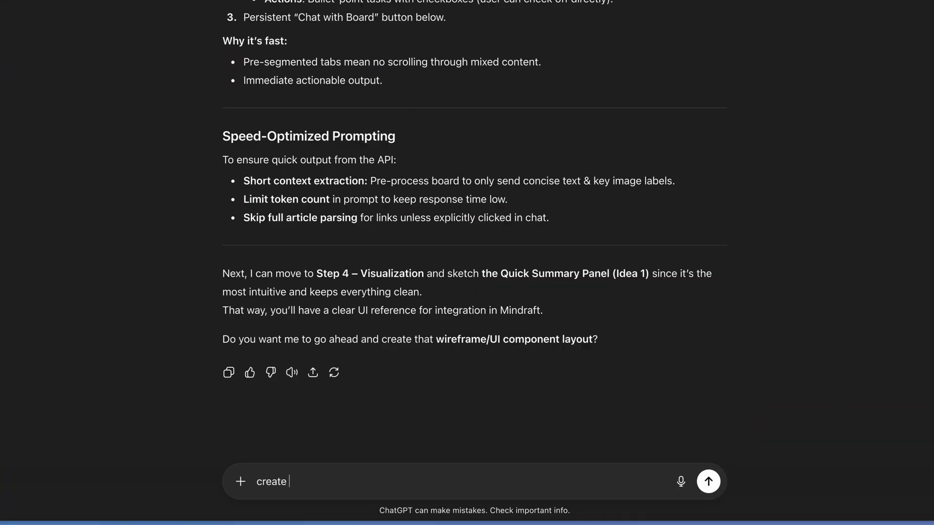
{"action": "type", "text": "sentation that explains the di"}
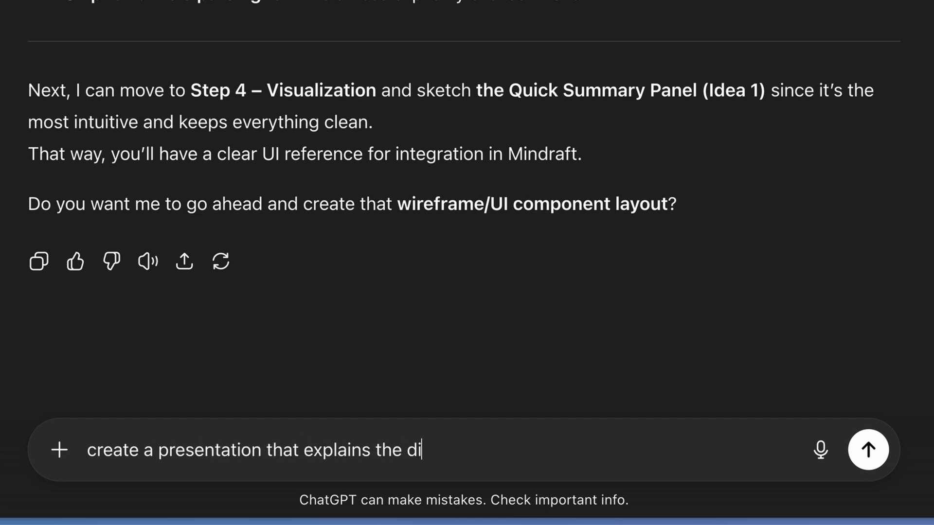
{"action": "type", "text": "fferent options to stakeholders so that they can decide on a solution."}
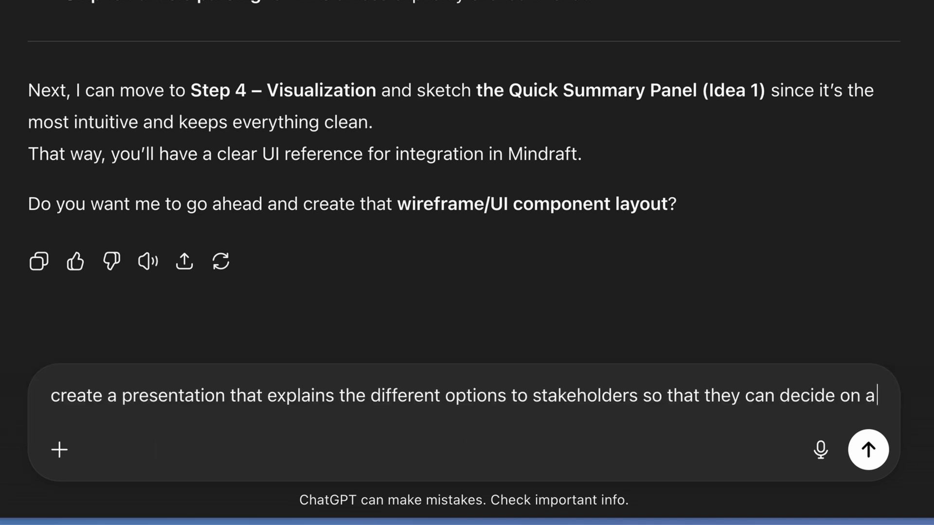
{"action": "left_click", "coordinate": [59, 450]}
{"action": "left_click", "coordinate": [130, 251]}
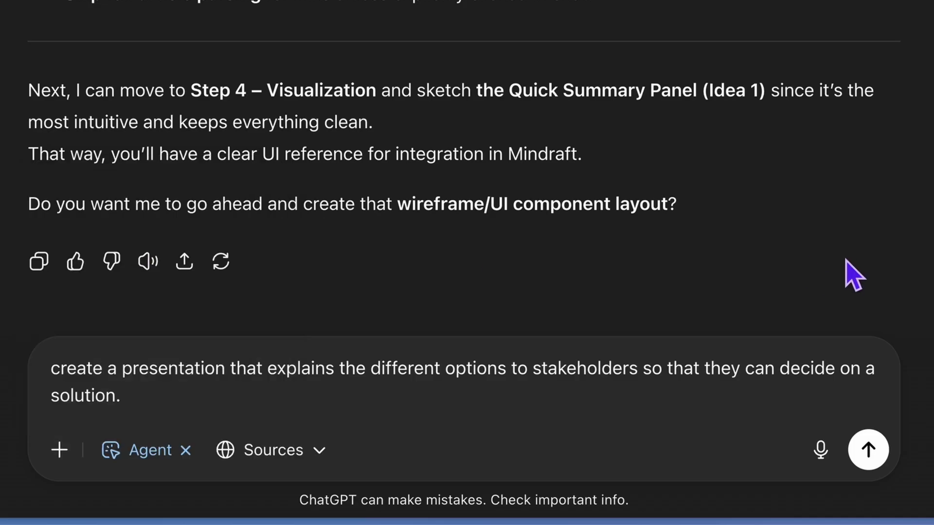
{"action": "left_click", "coordinate": [874, 452]}
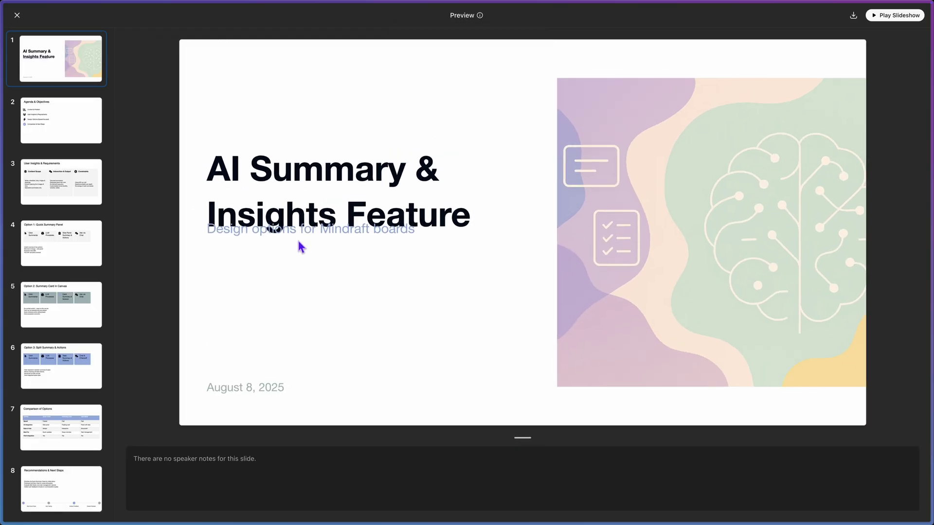
Page through the deck from Agenda & Objectives to Recommendations & Next Steps.
{"action": "left_click", "coordinate": [82, 126]}
{"action": "key", "text": "Down"}
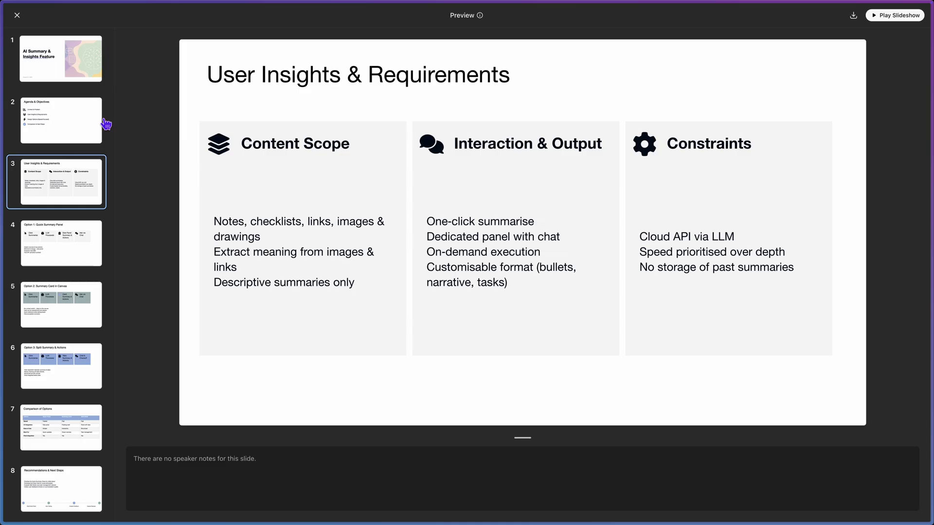
{"action": "key", "text": "Down"}
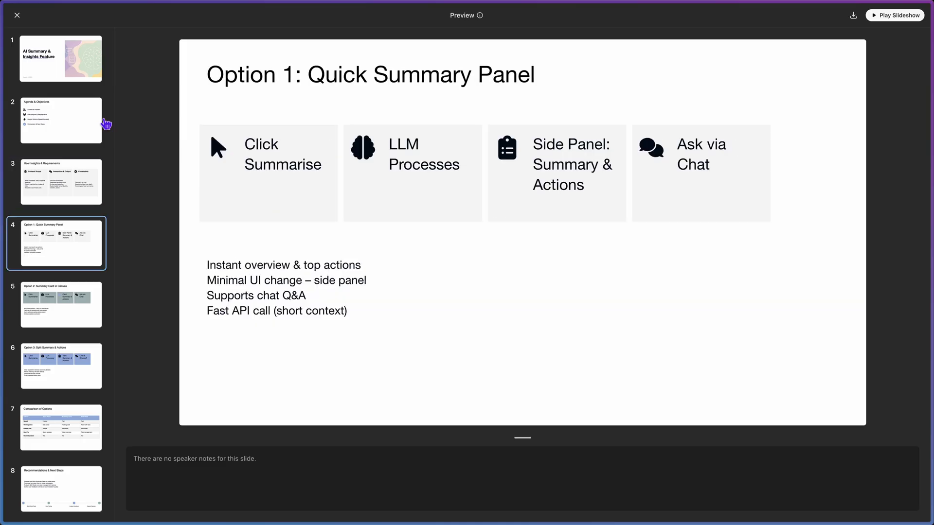
{"action": "key", "text": "Down"}
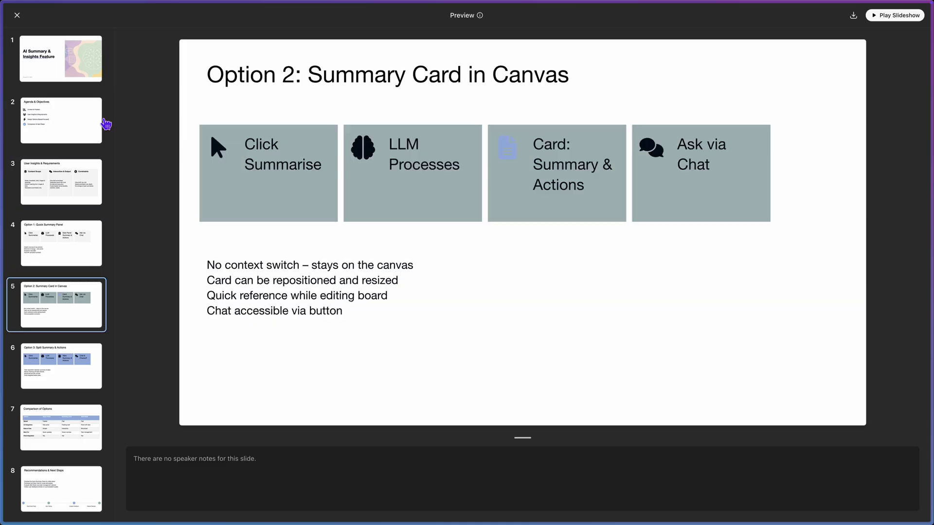
{"action": "key", "text": "Down"}
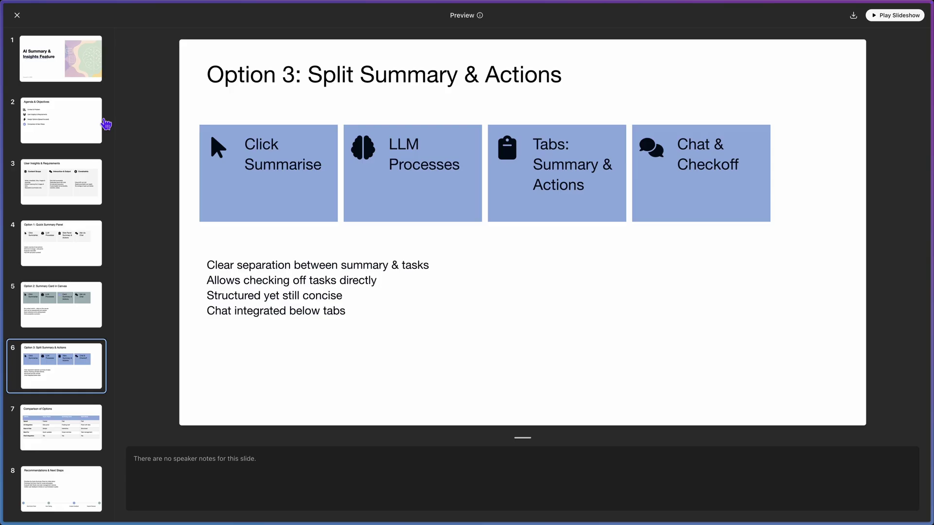
{"action": "key", "text": "Down"}
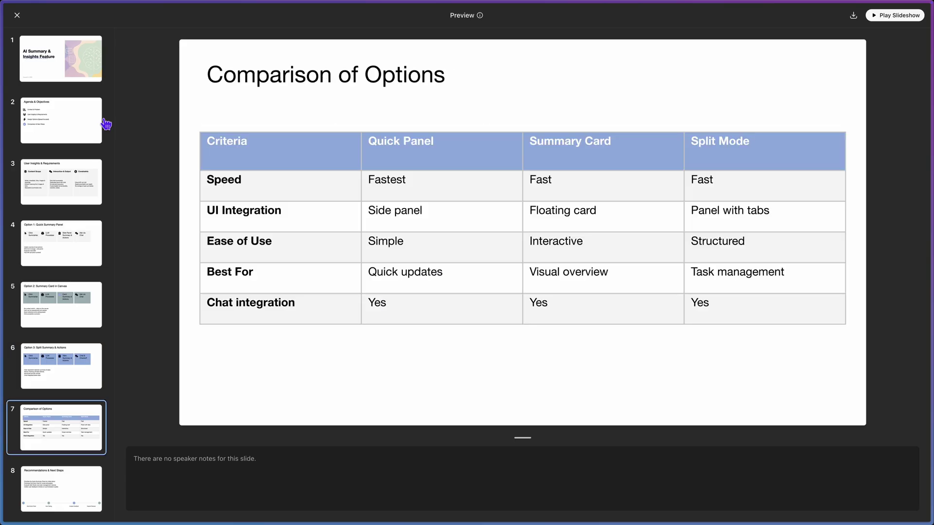
{"action": "key", "text": "Down"}
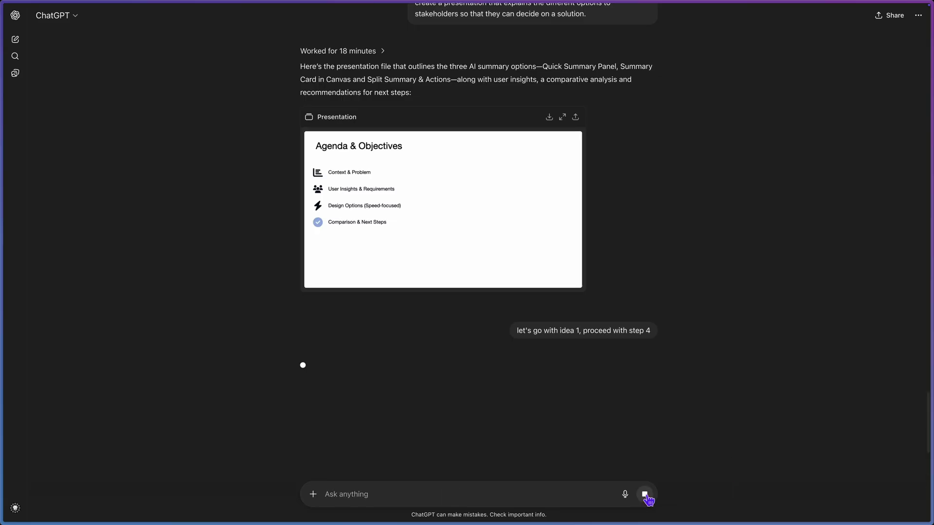
Send 'let's go with idea 1, proceed with step 4' and read the Quick Summary Panel structure.
{"action": "left_click", "coordinate": [645, 495]}
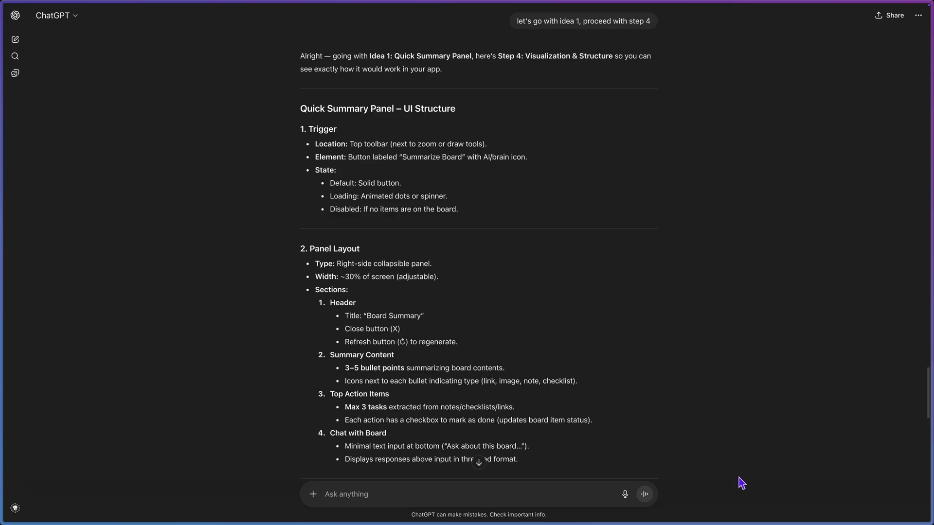
{"action": "scroll", "coordinate": [741, 483], "scroll_direction": "down", "scroll_amount": 3}
{"action": "scroll", "coordinate": [741, 483], "scroll_direction": "down", "scroll_amount": 3}
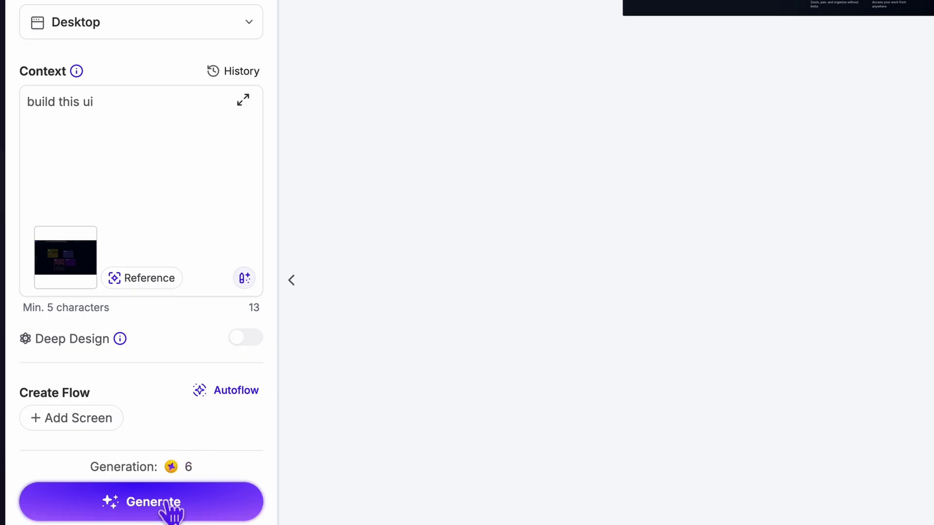
Generate the Mindraft board screen from the reference image and select it for editing.
{"action": "left_click", "coordinate": [171, 510]}
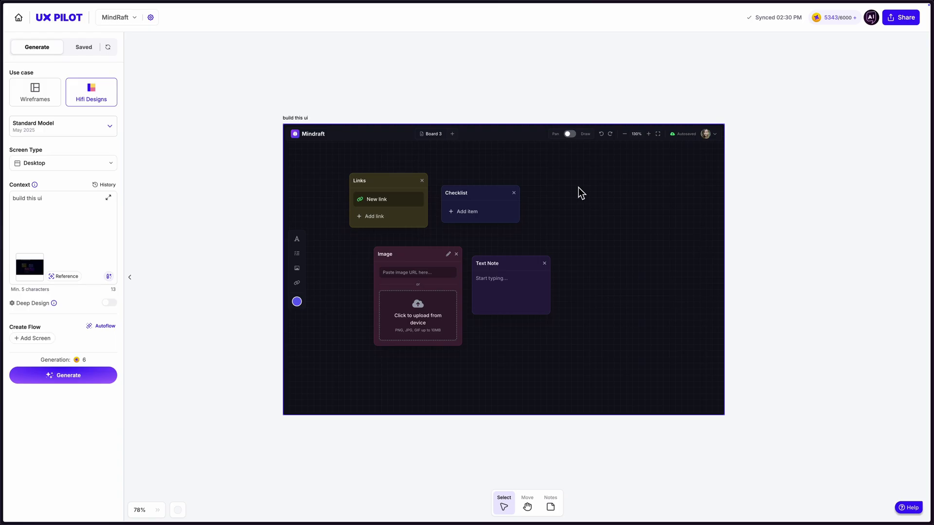
{"action": "left_click", "coordinate": [579, 188]}
{"action": "left_click", "coordinate": [769, 186]}
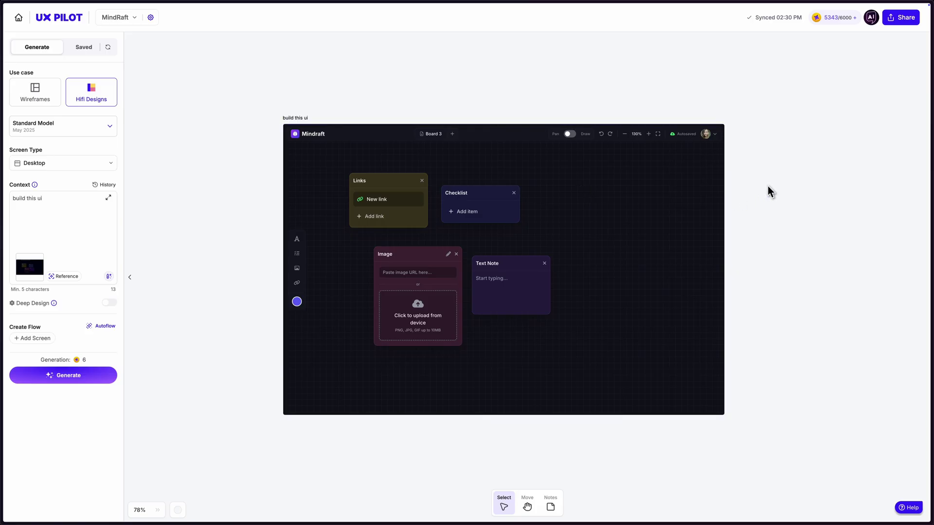
{"action": "left_click", "coordinate": [432, 177]}
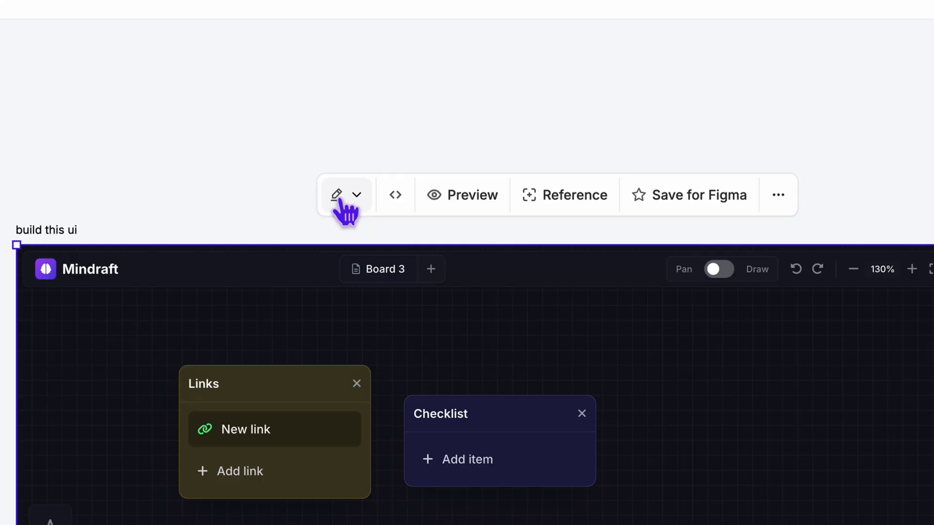
{"action": "left_click", "coordinate": [416, 103]}
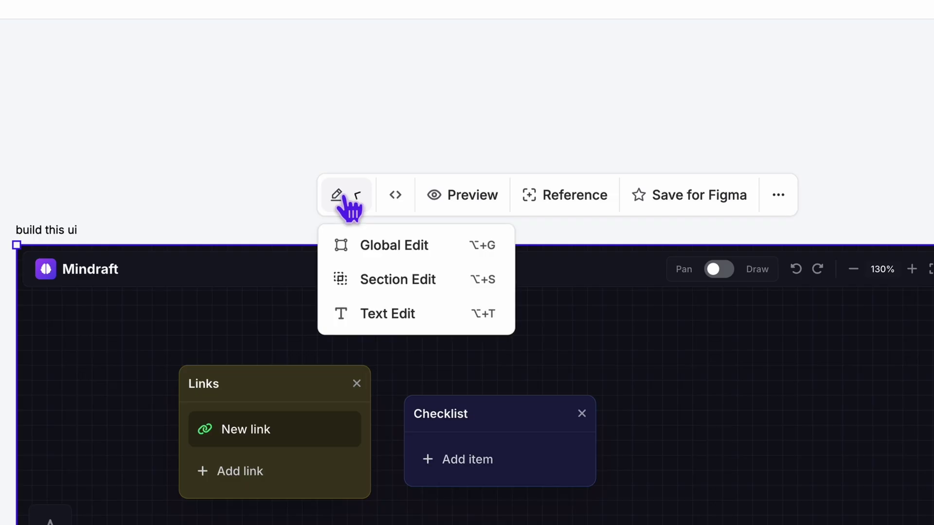
Run a Global Edit with the pasted Summarize Board prompt to produce version V2.
{"action": "left_click", "coordinate": [371, 254]}
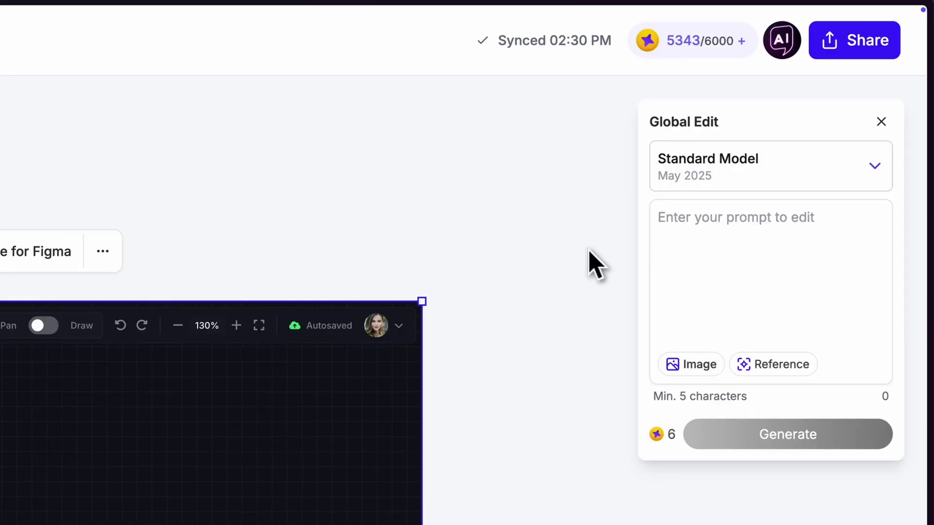
{"action": "left_click", "coordinate": [755, 257]}
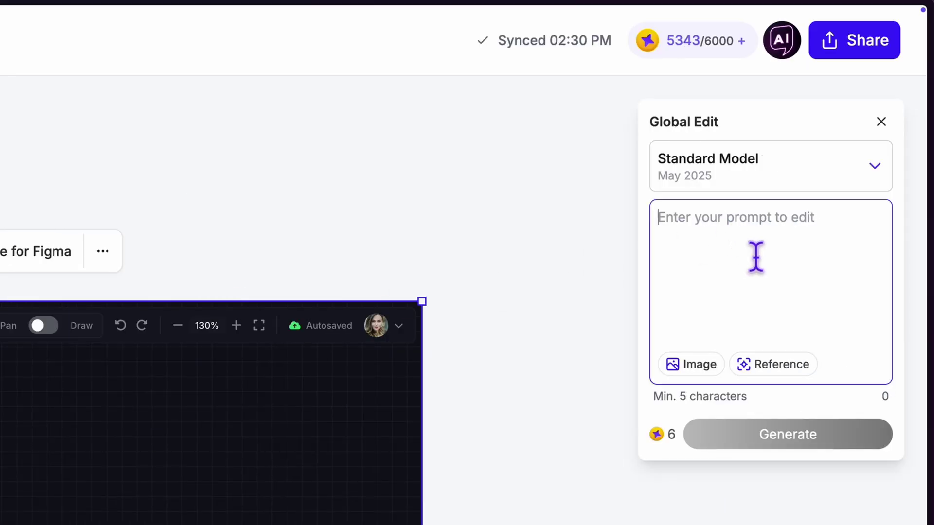
{"action": "key", "text": "ctrl+v"}
{"action": "scroll", "coordinate": [771, 261], "scroll_direction": "up", "scroll_amount": 5}
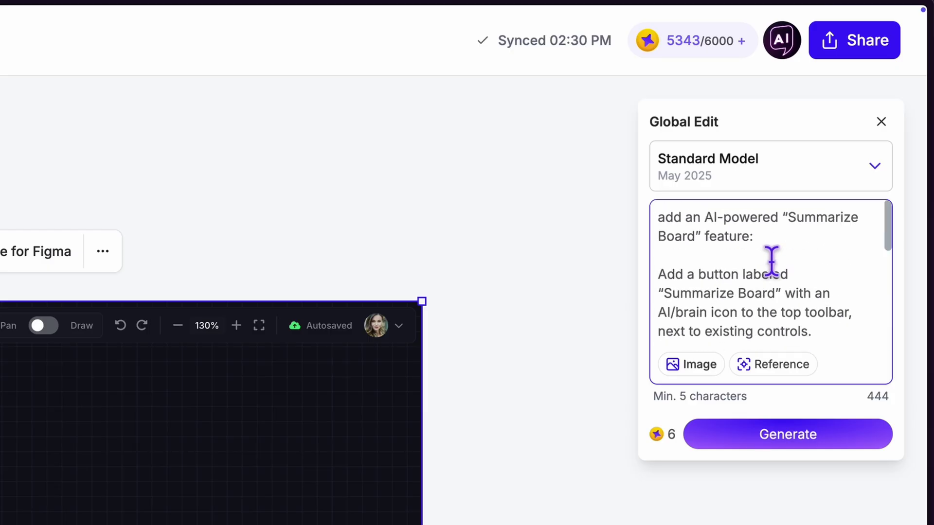
{"action": "scroll", "coordinate": [771, 261], "scroll_direction": "down", "scroll_amount": 5}
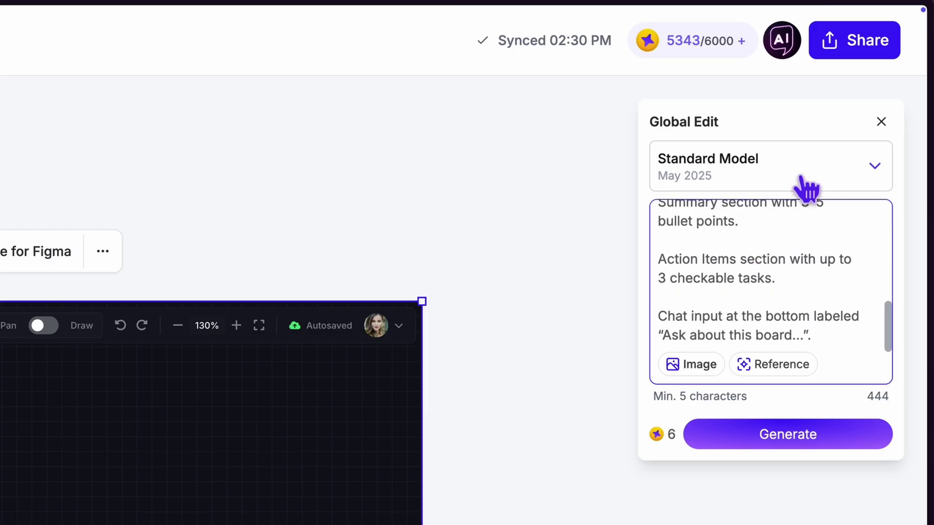
{"action": "left_click", "coordinate": [794, 440]}
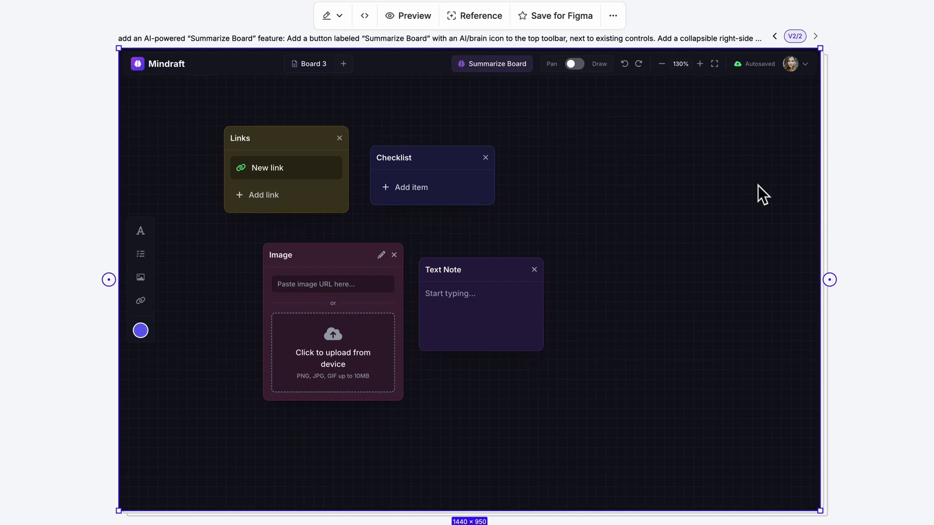
Test the V2 Board Summary panel, its ask-about-this-board input and the first action checkbox.
{"action": "left_click", "coordinate": [498, 65]}
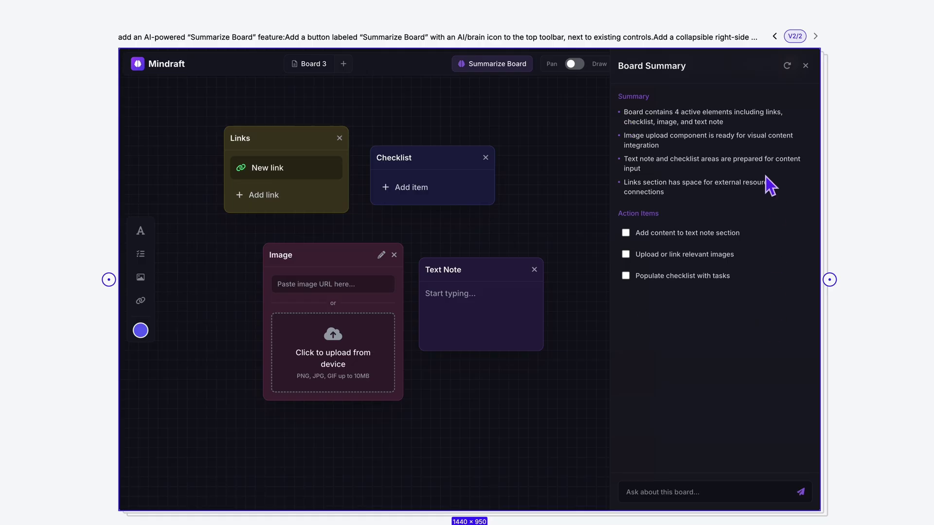
{"action": "left_click", "coordinate": [688, 492]}
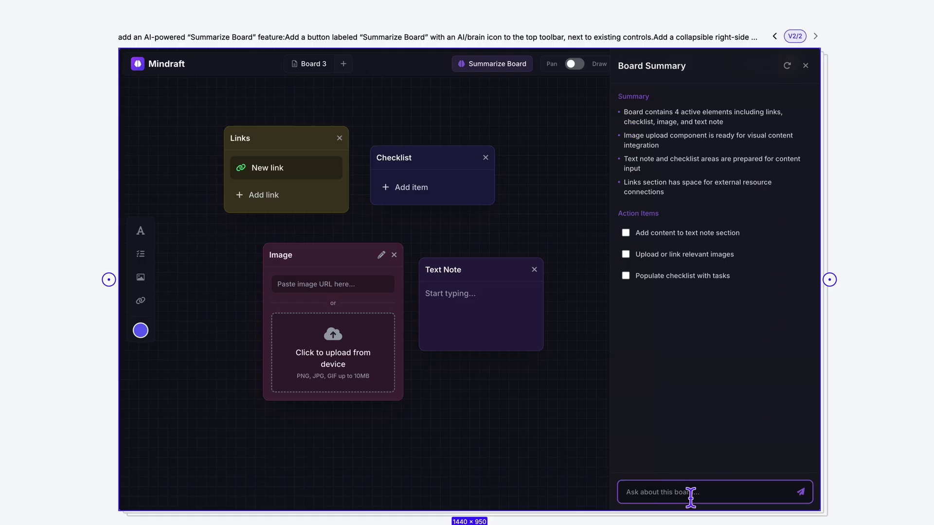
{"action": "left_click", "coordinate": [625, 233]}
{"action": "left_click", "coordinate": [630, 235]}
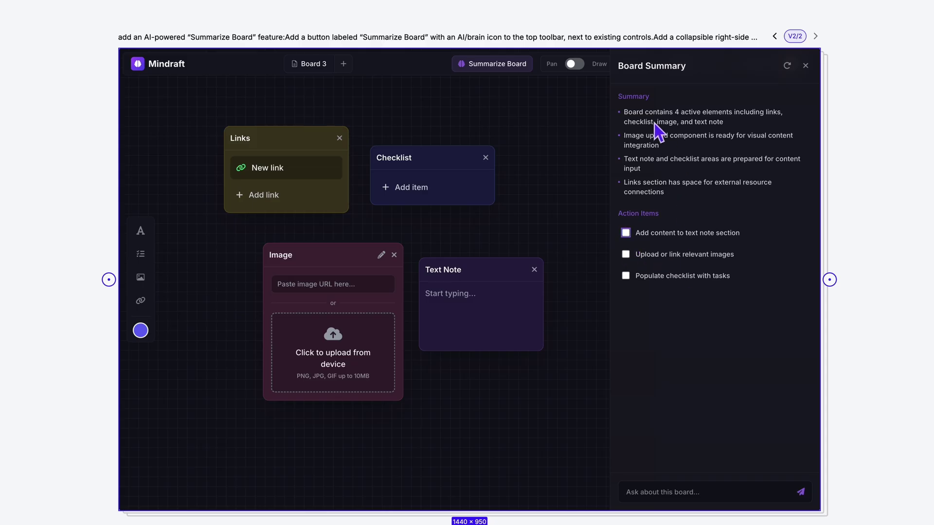